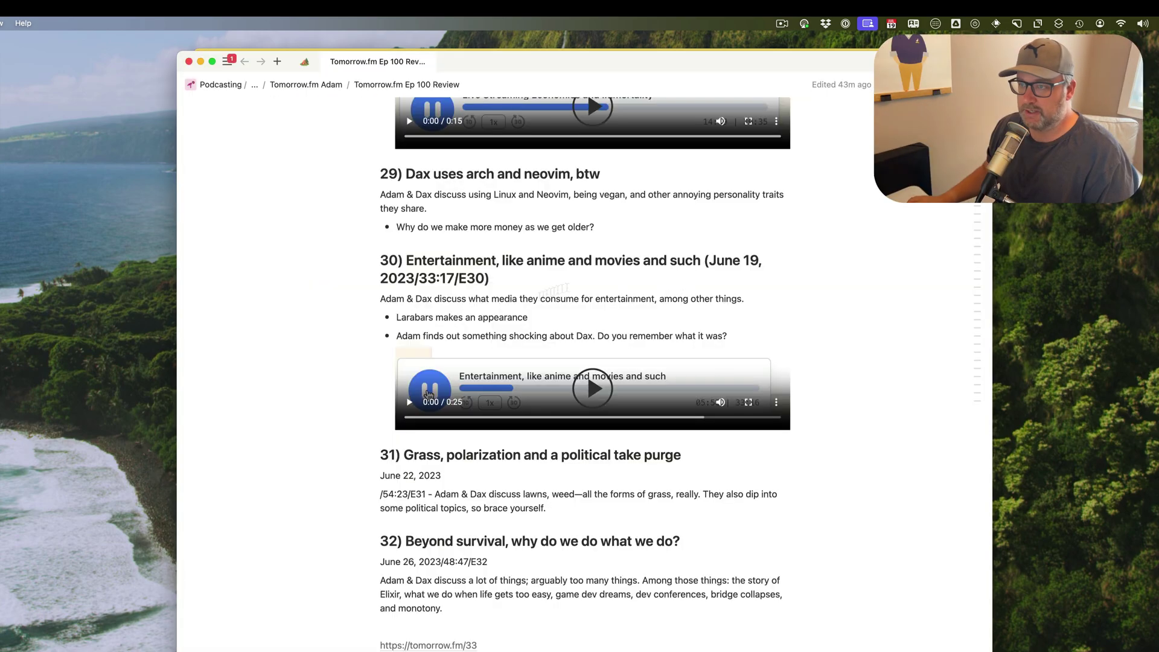
Scroll up and down through the numbered episode topics on the Tomorrow.fm Ep 100 Review page
scroll(625, 342, "up", 20)
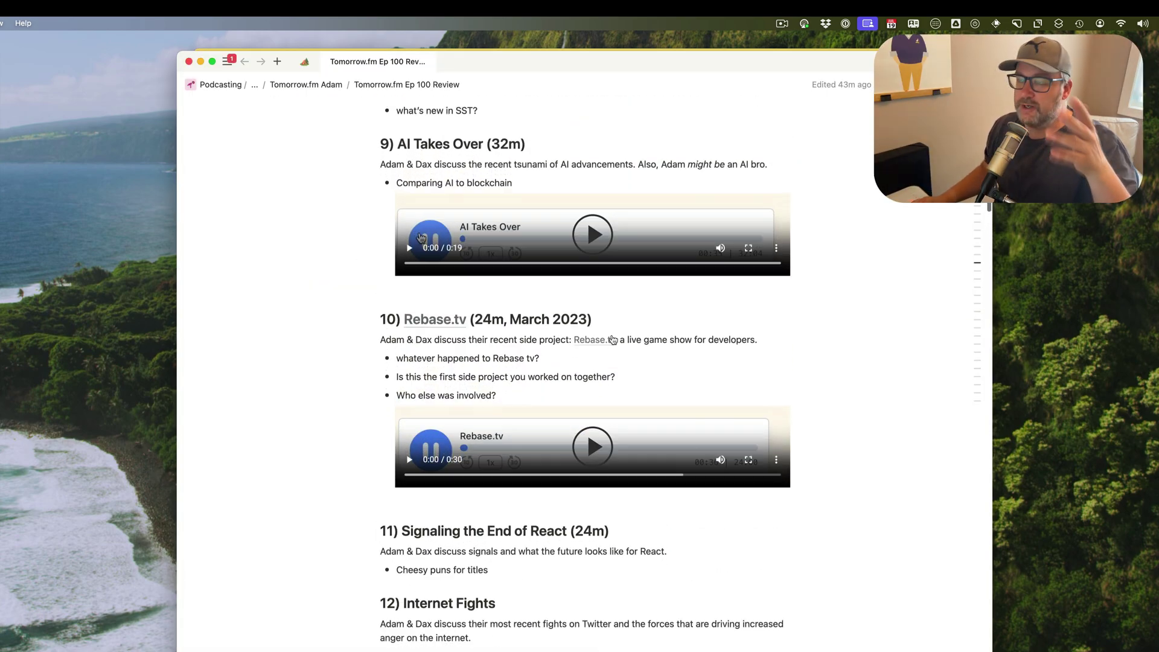
scroll(624, 342, "up", 20)
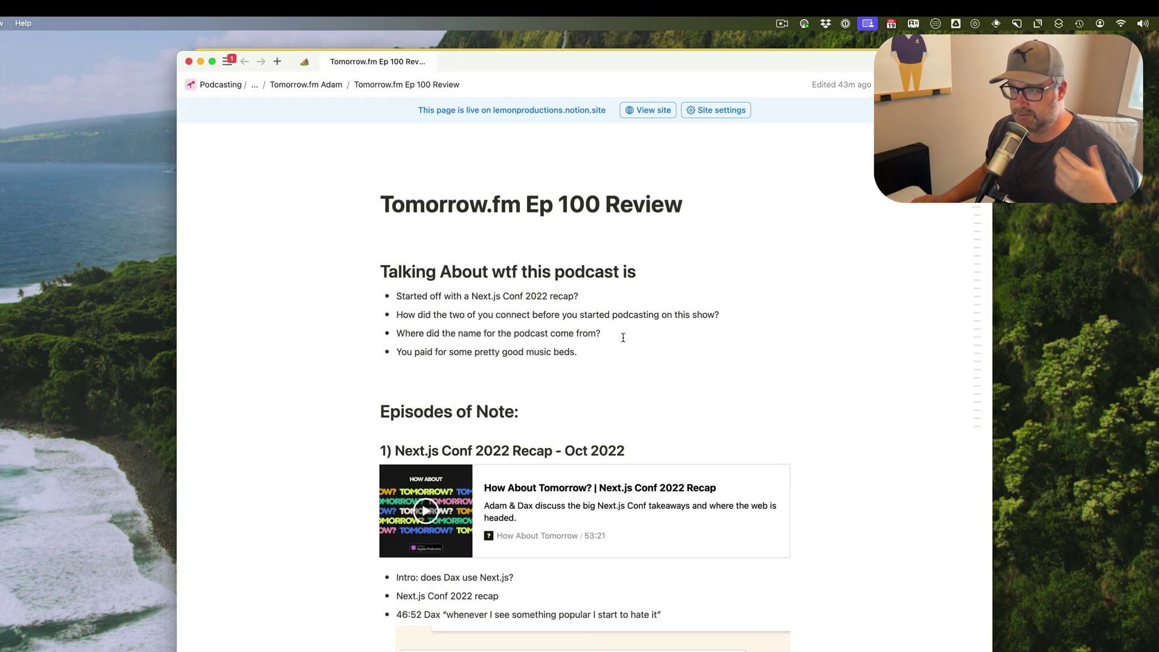
scroll(623, 337, "down", 20)
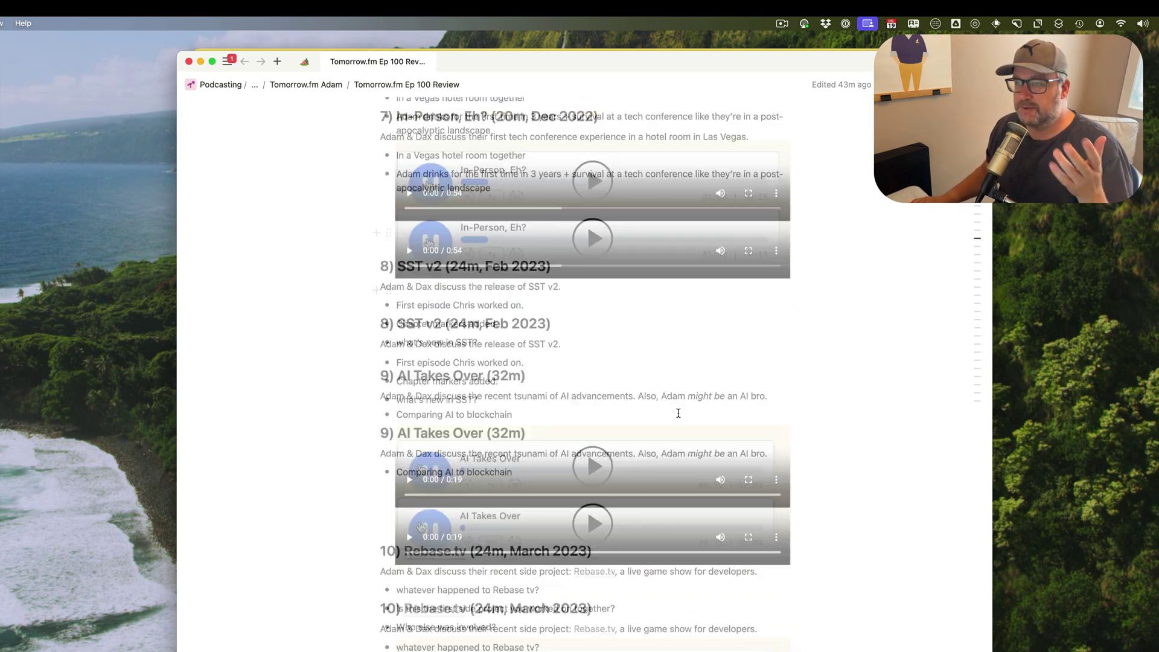
scroll(678, 413, "down", 10)
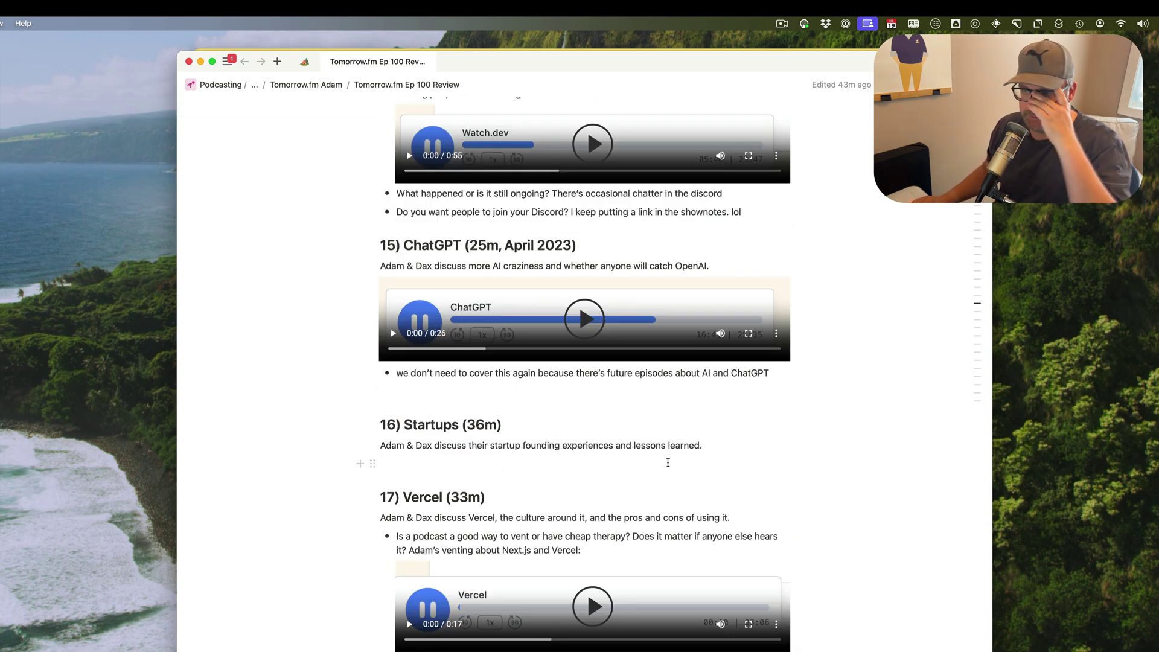
scroll(580, 362, "up", 8)
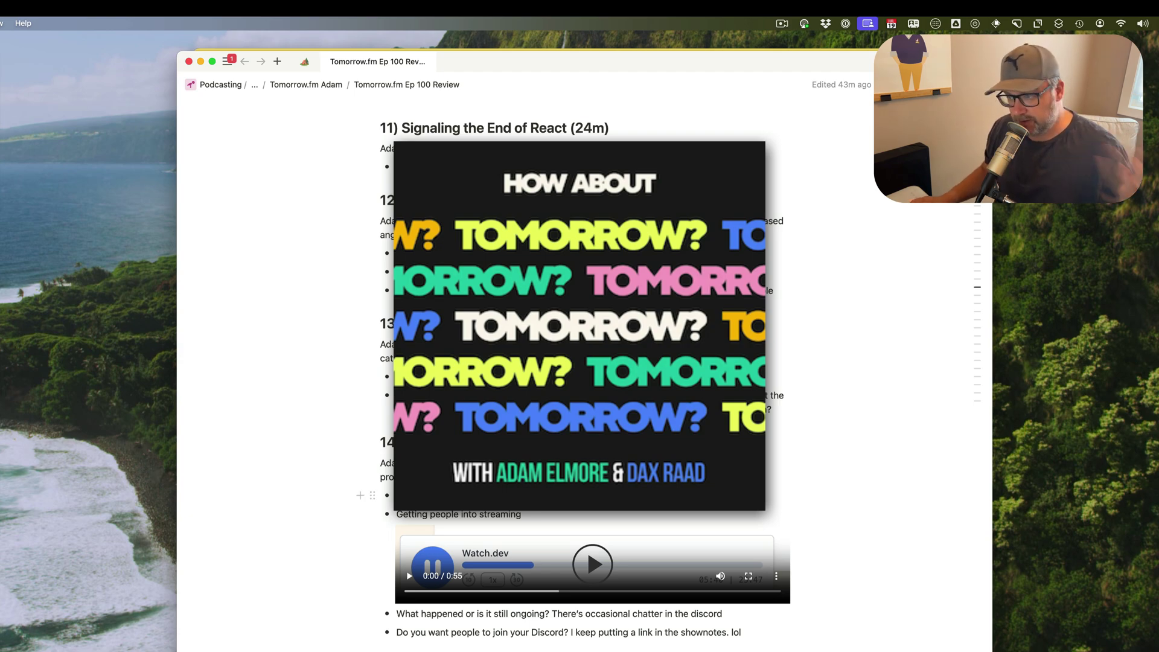
scroll(715, 542, "up", 6)
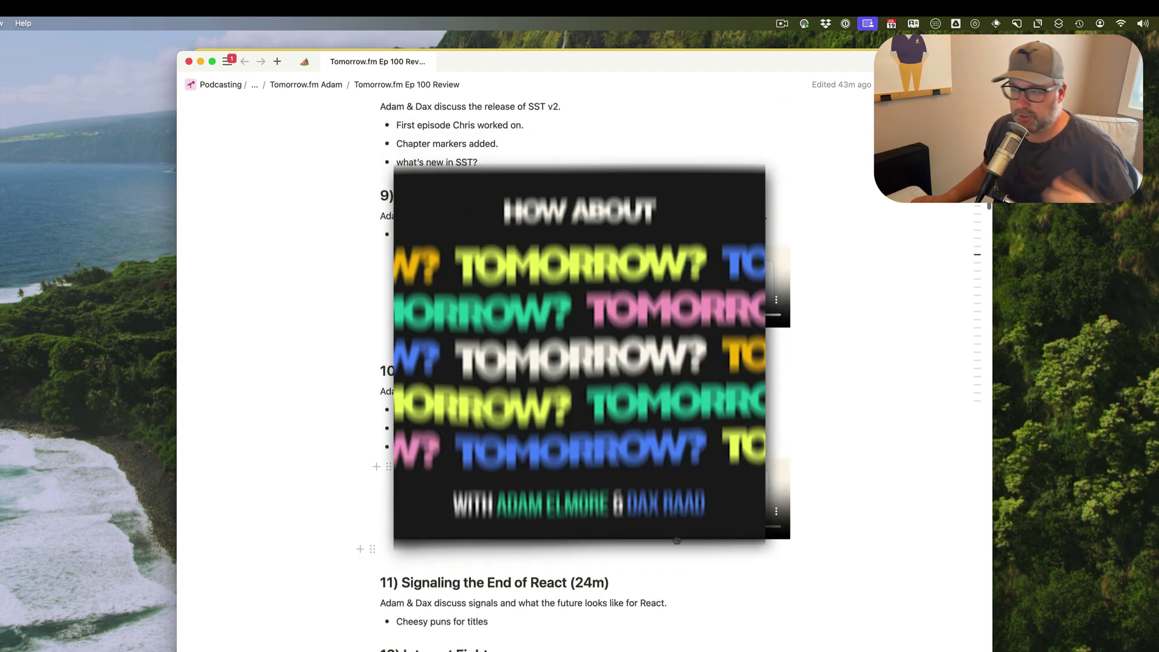
scroll(716, 542, "down", 8)
scroll(717, 475, "up", 10)
scroll(716, 468, "down", 20)
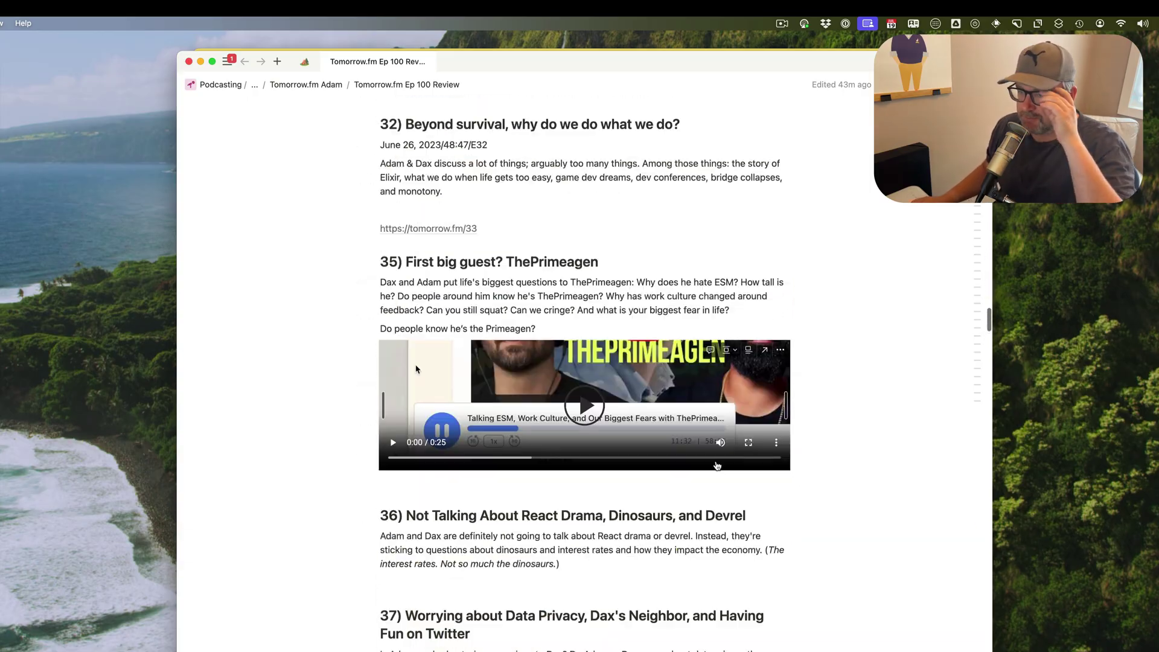
scroll(572, 443, "up", 15)
scroll(573, 442, "up", 12)
scroll(596, 513, "down", 20)
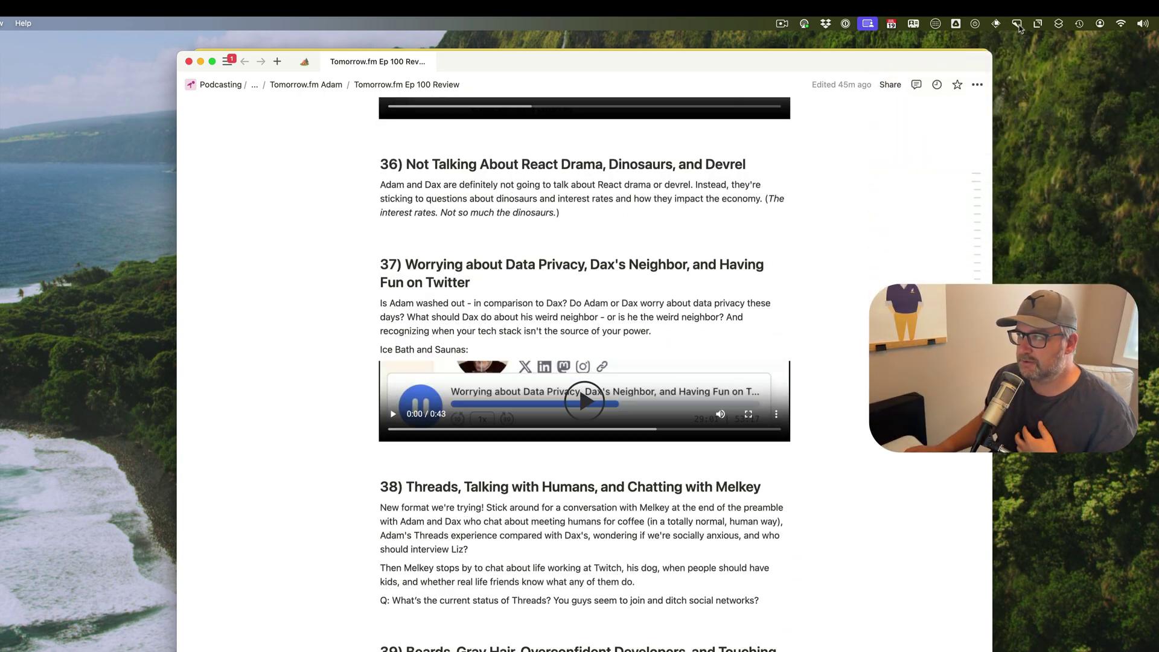
Open and dismiss the CleanShot menu, then scroll the Notion notes down to items 56–58
left_click(1017, 24)
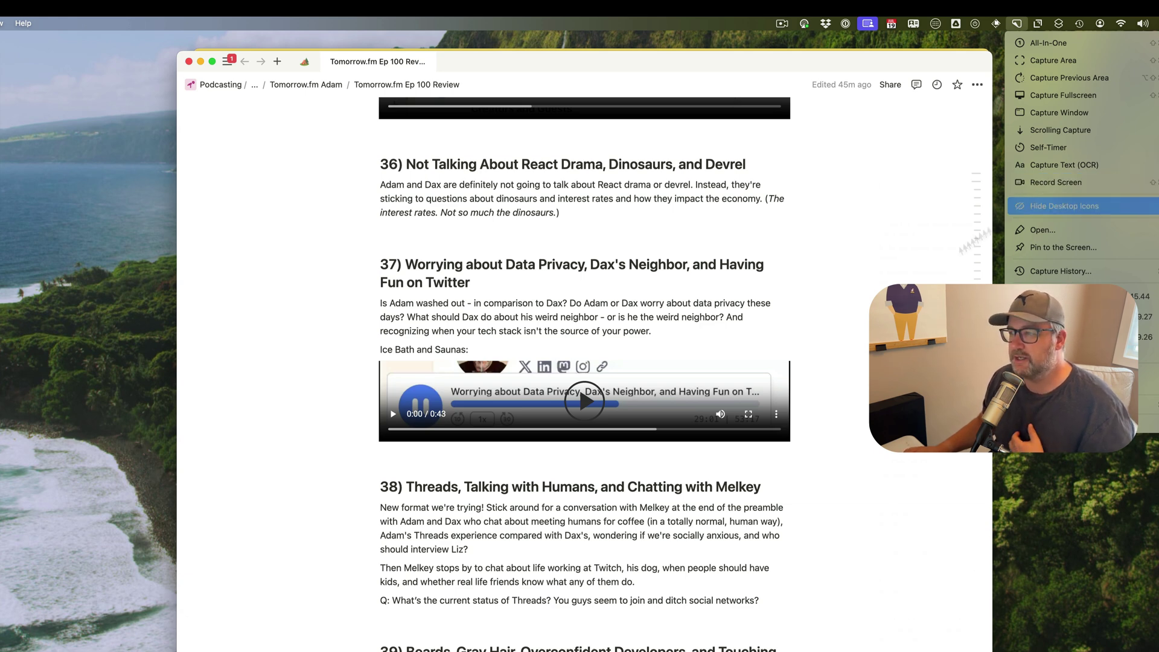
left_click(984, 205)
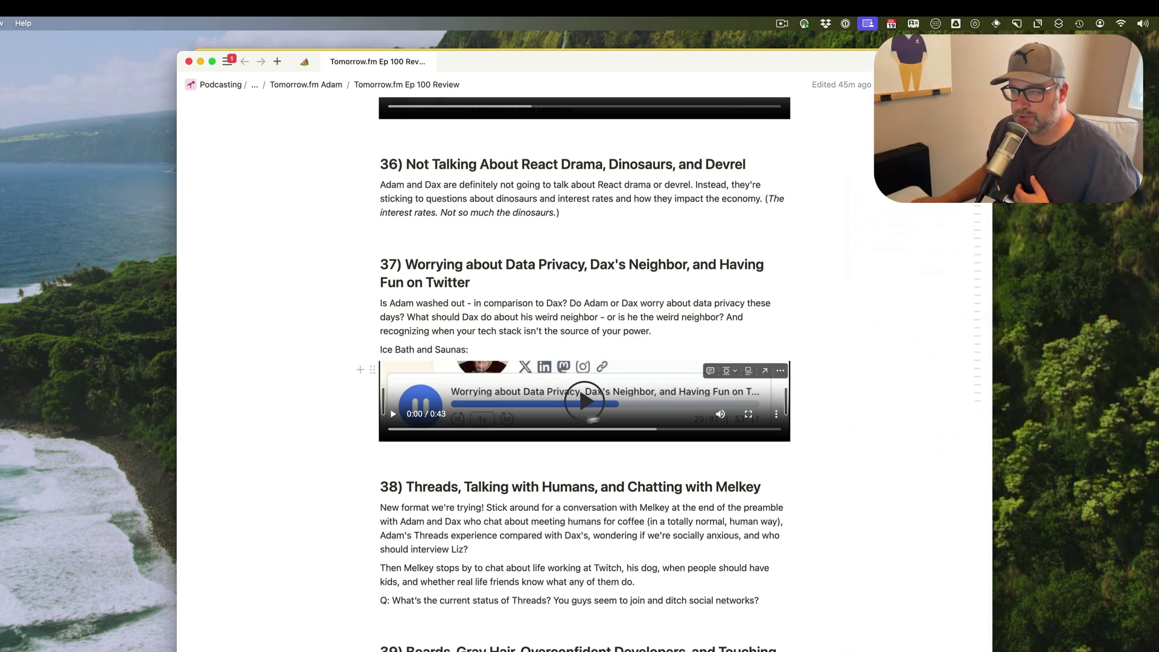
scroll(579, 423, "up", 2)
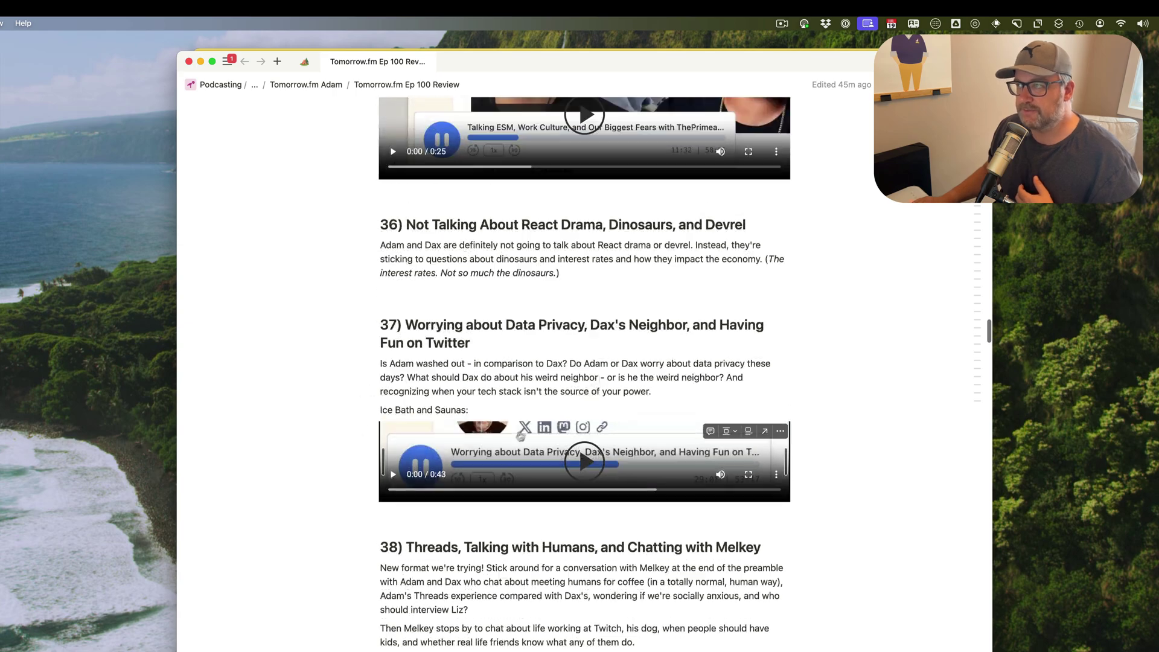
scroll(627, 431, "down", 5)
scroll(608, 468, "down", 10)
scroll(606, 525, "down", 20)
scroll(505, 467, "up", 2)
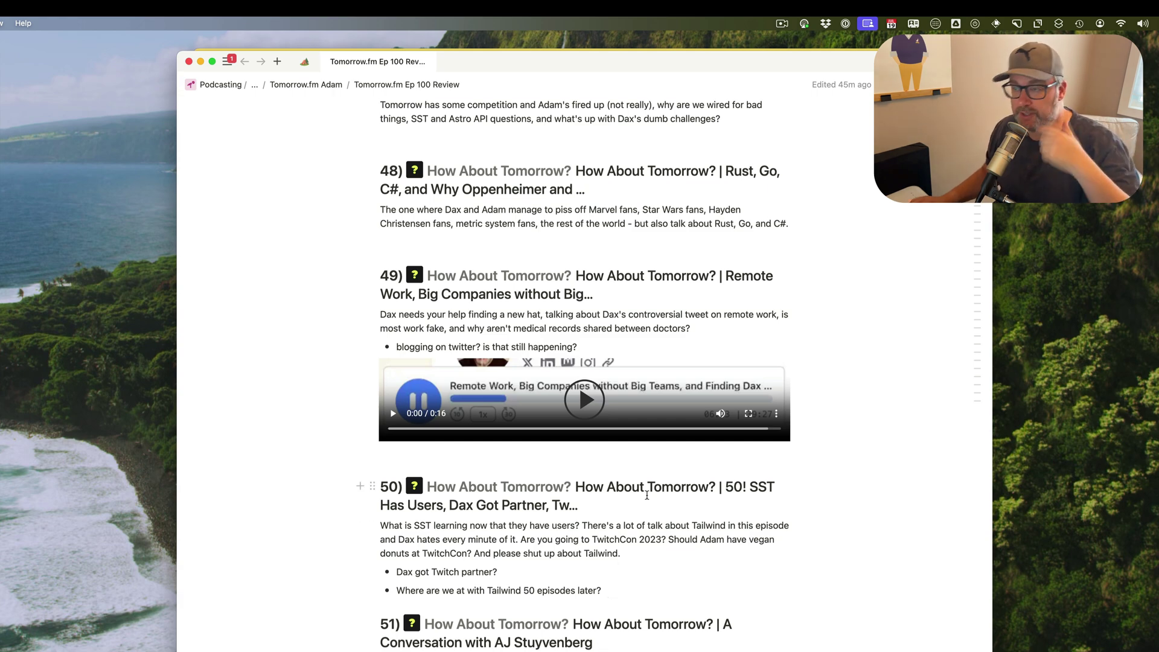
scroll(653, 516, "down", 5)
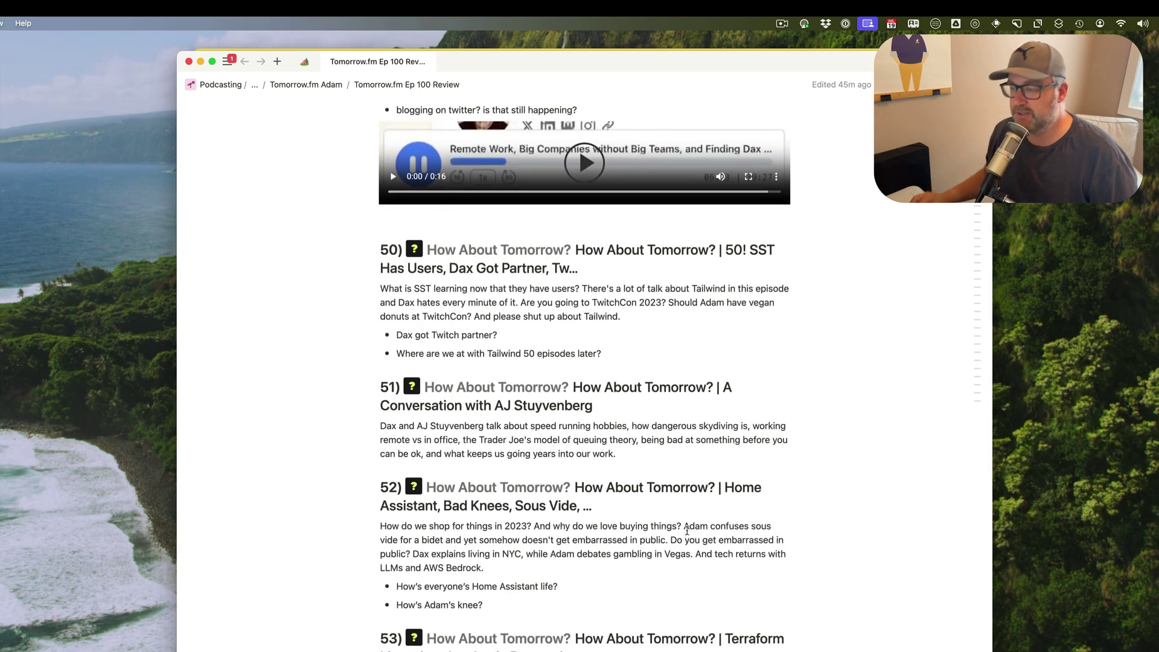
scroll(687, 530, "down", 20)
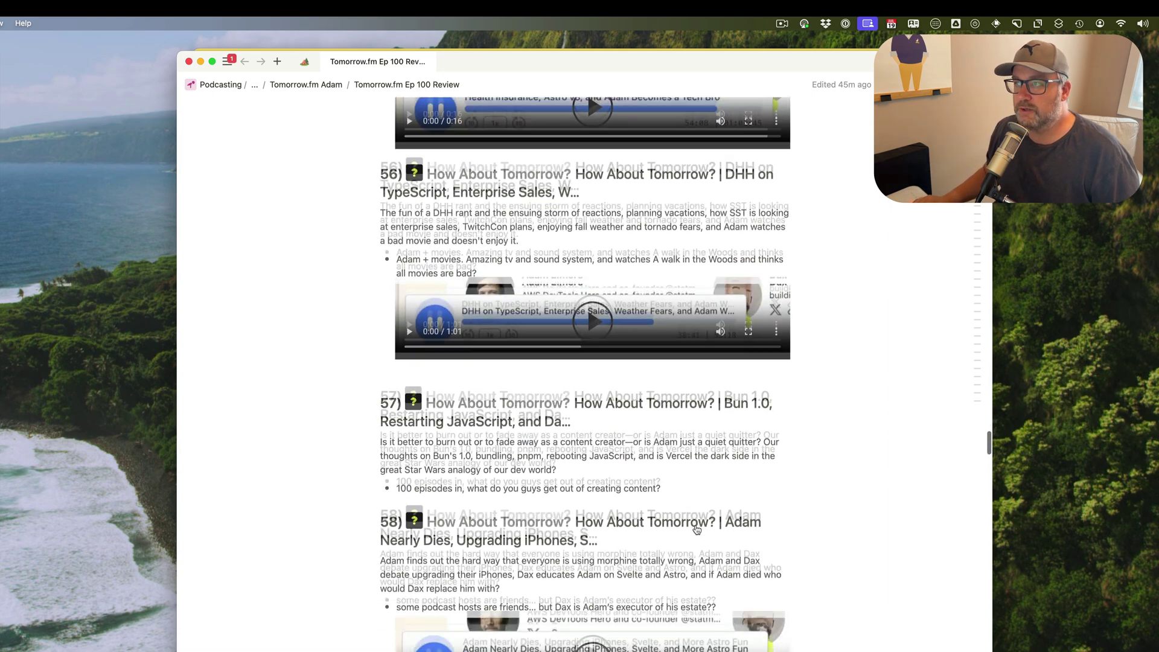
scroll(697, 530, "down", 5)
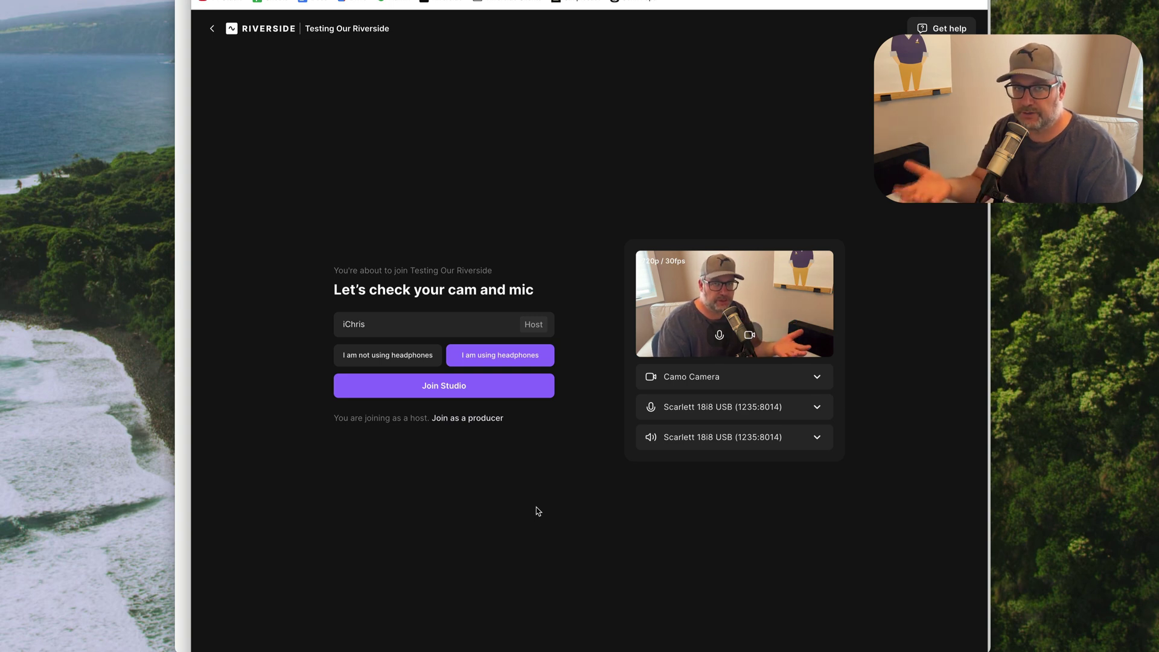
Cycle through open apps with Cmd+Tab until Loopback's Riverside Thing device is showing
key("super+Tab")
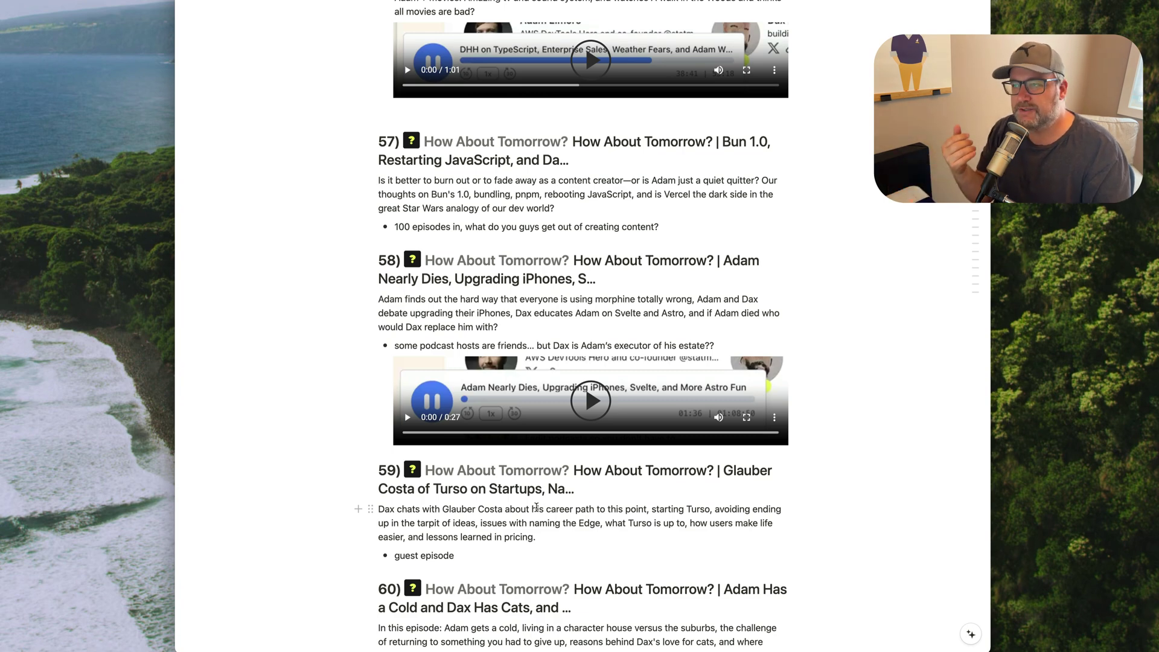
key("super+Tab")
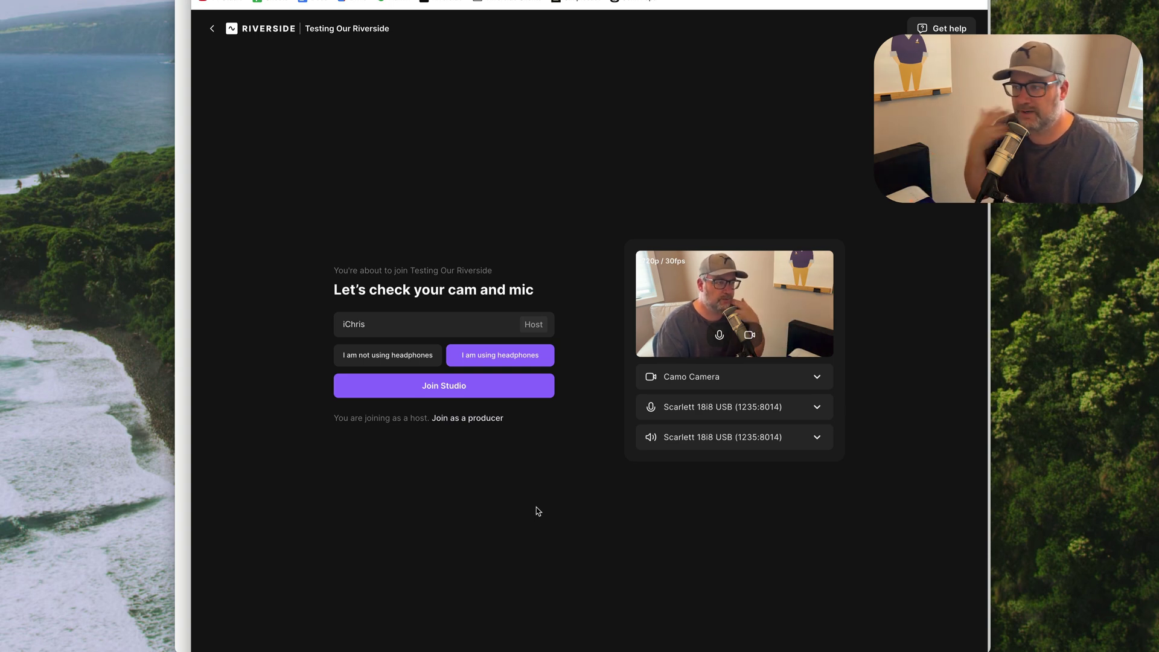
key("super+Tab")
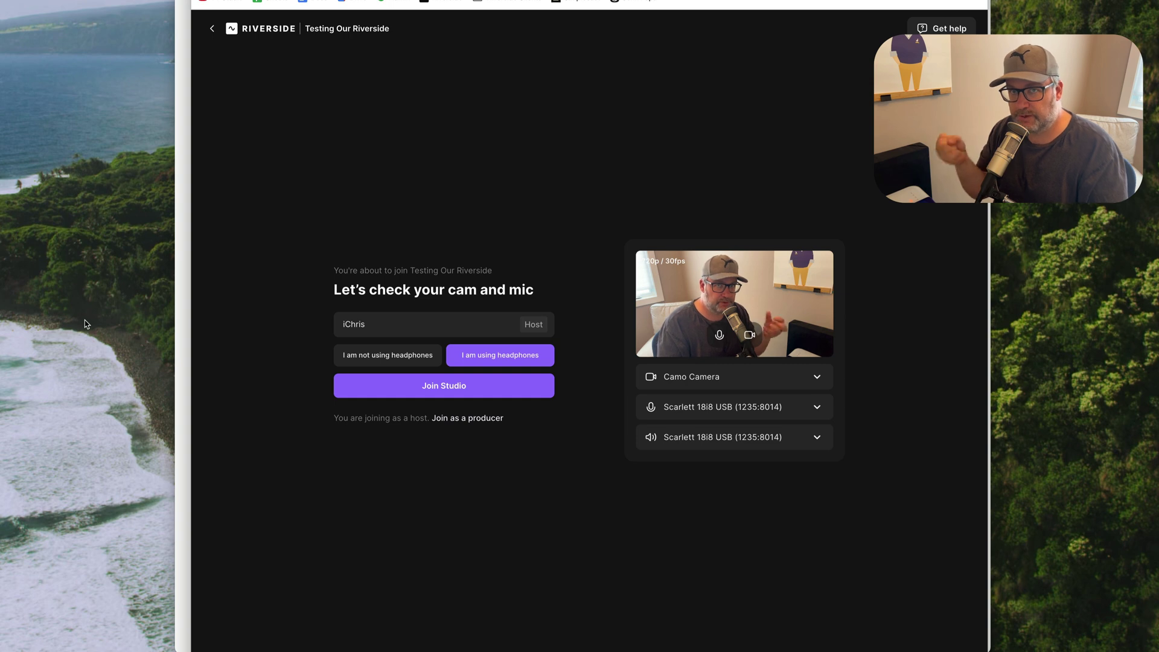
key("super+Tab")
key("super+Tab")
key("super+Tab")
key("super+Tab")
key("super+Tab")
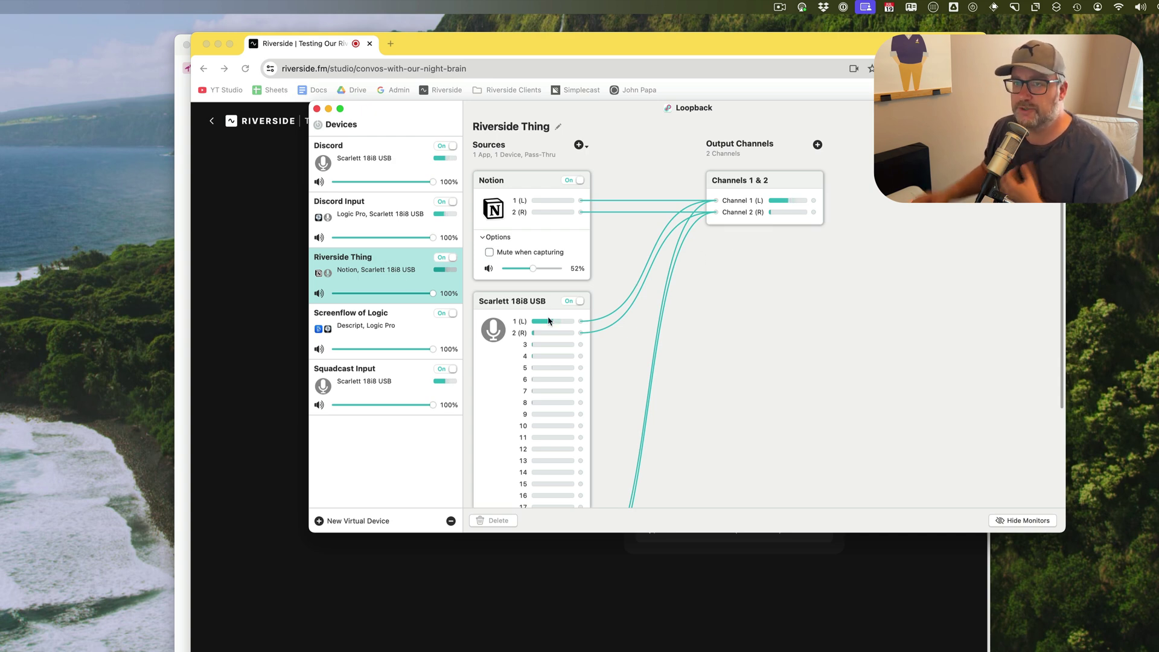
Turn the Notion source's volume in Riverside Thing up to 60%
left_click(526, 188)
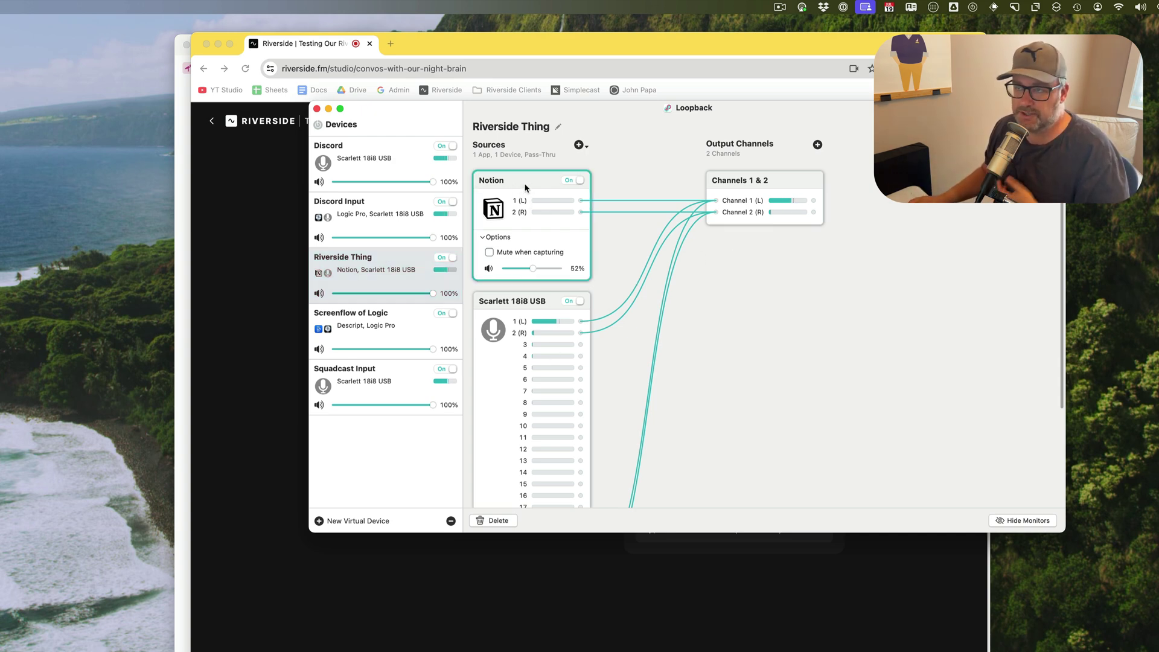
left_click(578, 146)
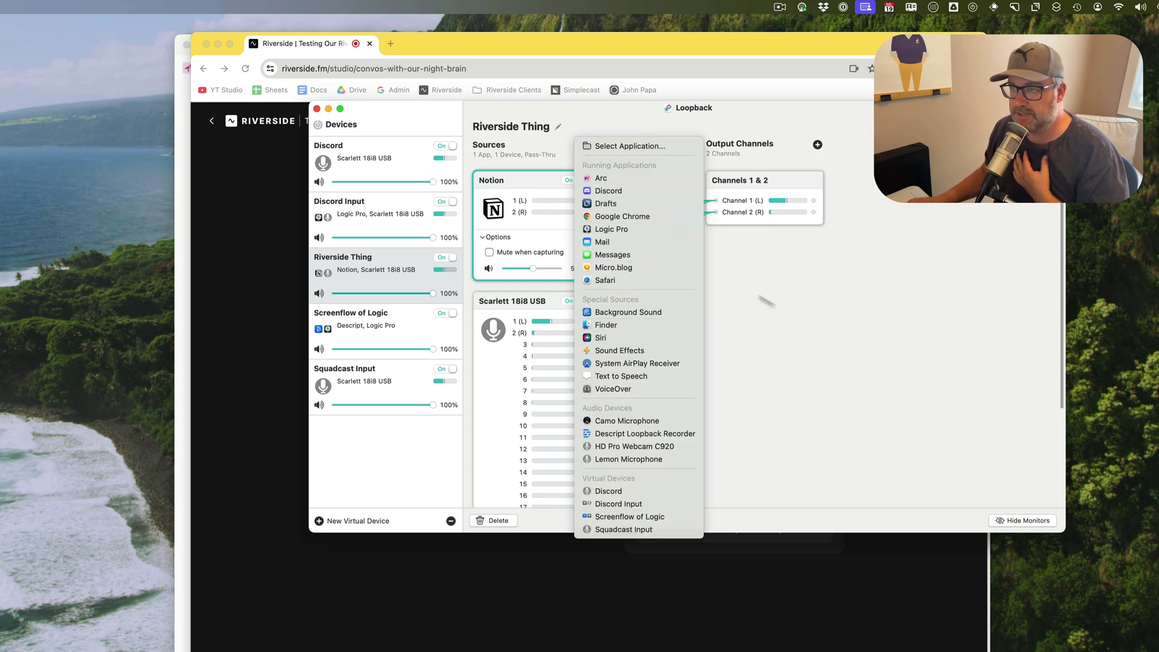
left_click(793, 312)
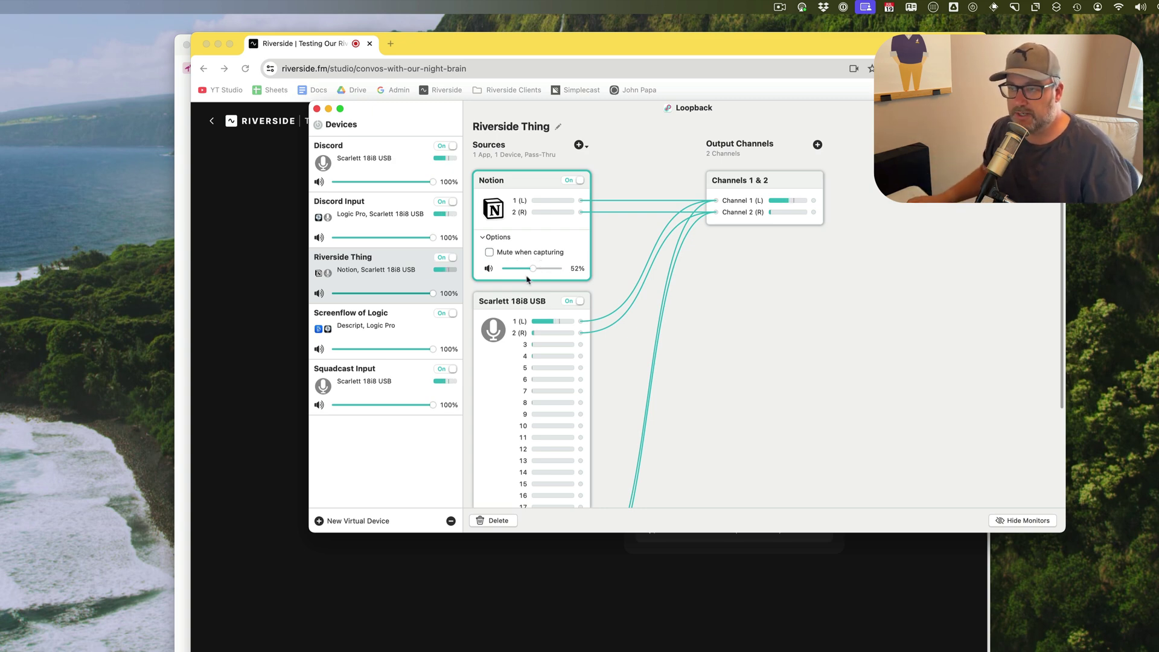
left_click_drag(534, 270, 536, 270)
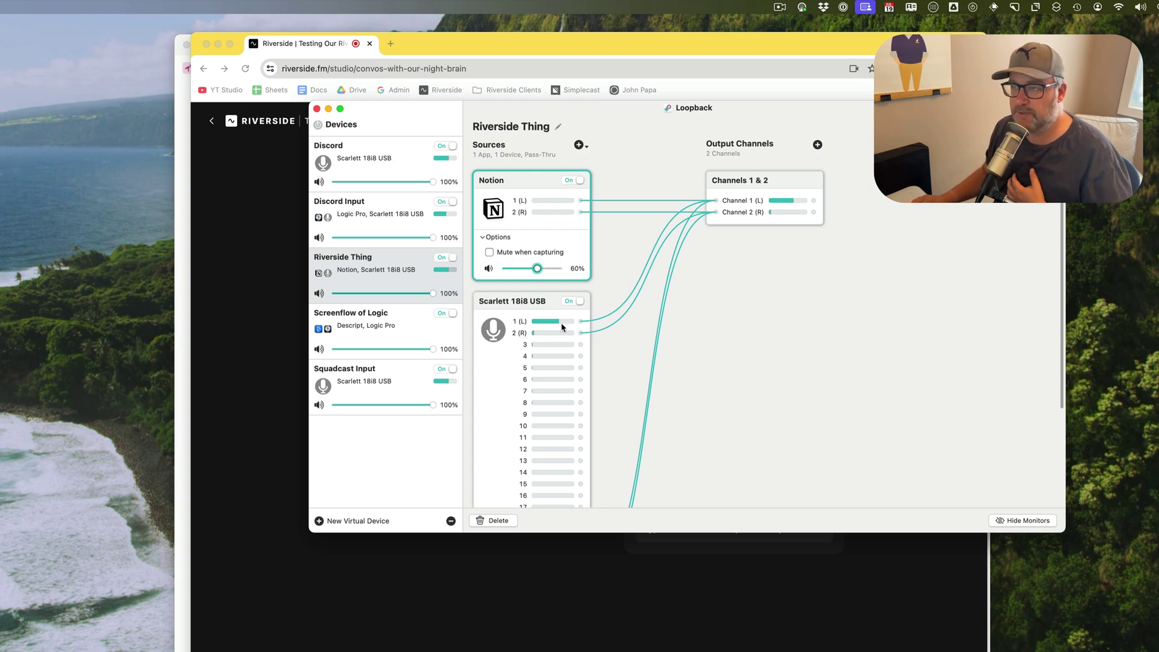
Bring Riverside's cam and mic check page in Chrome back to the front
scroll(562, 332, "down", 3)
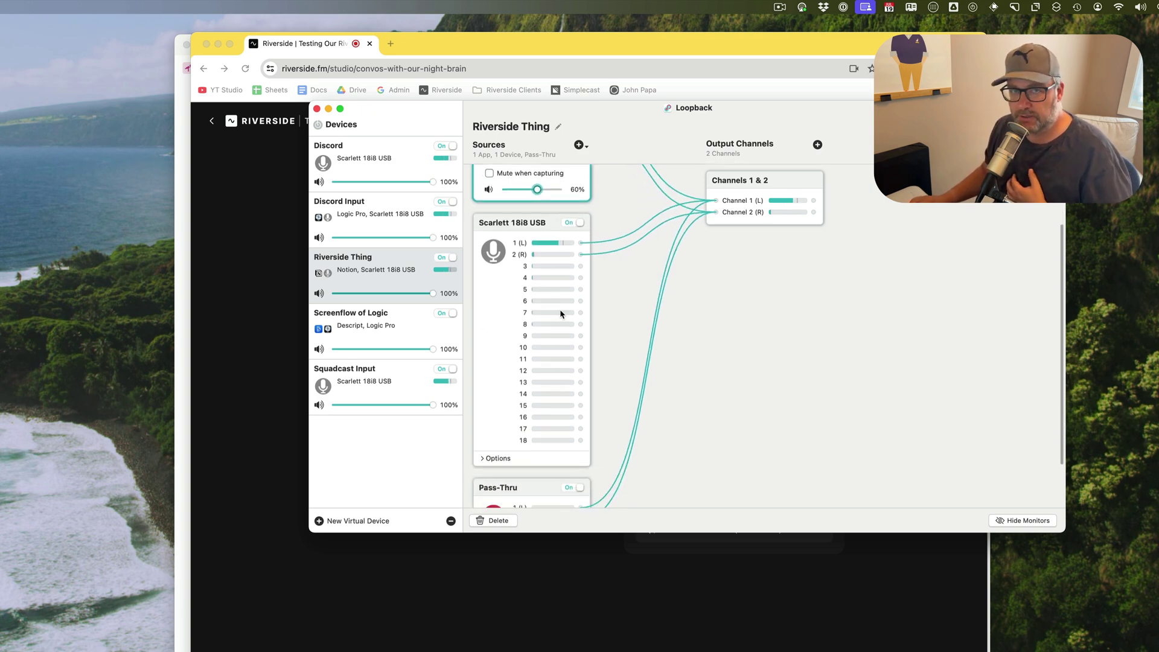
scroll(568, 308, "down", 2)
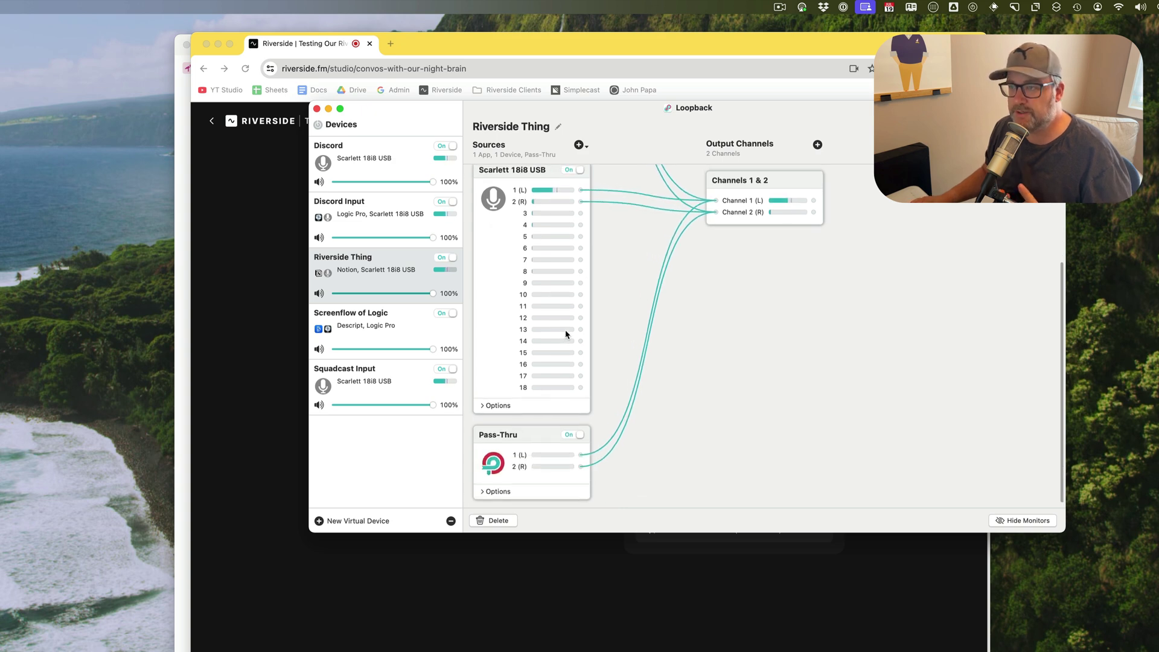
scroll(552, 332, "up", 3)
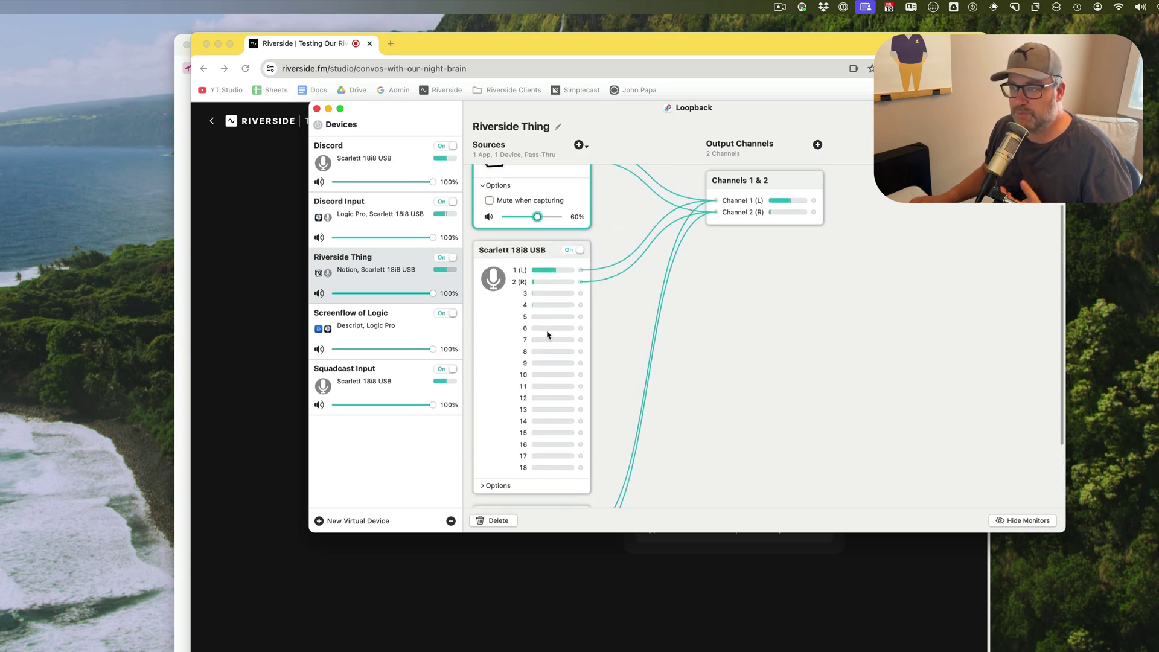
left_click(769, 617)
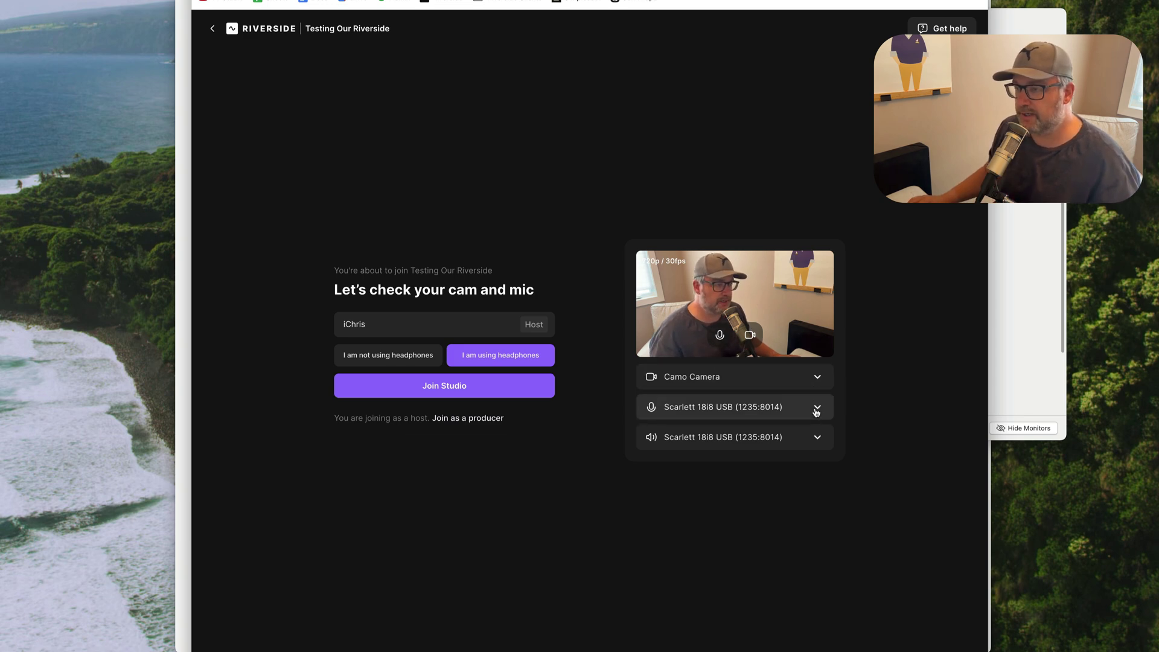
Pick Riverside Thing (Virtual) as Riverside's microphone, then Cmd+Tab over to the Notion notes
left_click(816, 408)
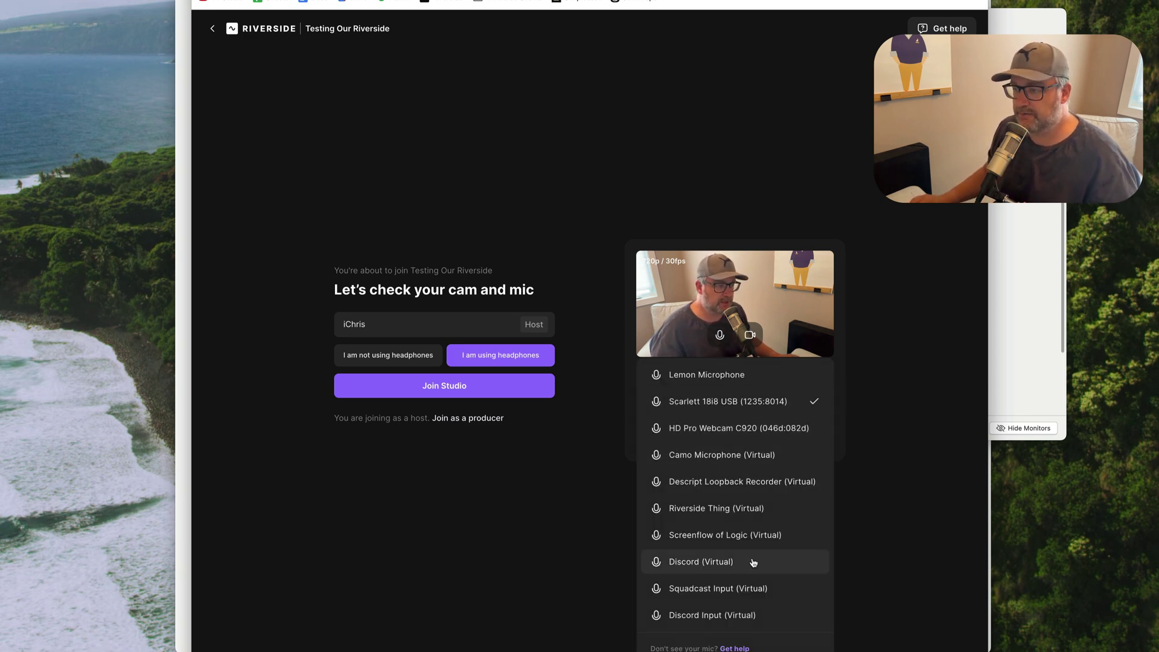
left_click(752, 512)
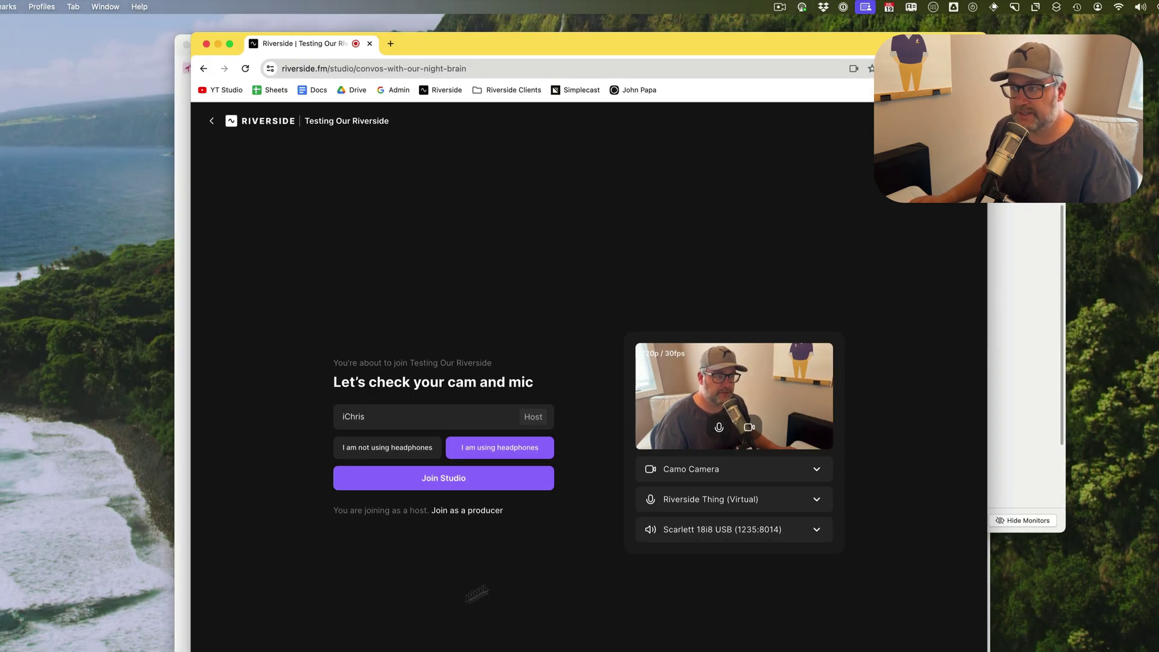
key("super+Tab")
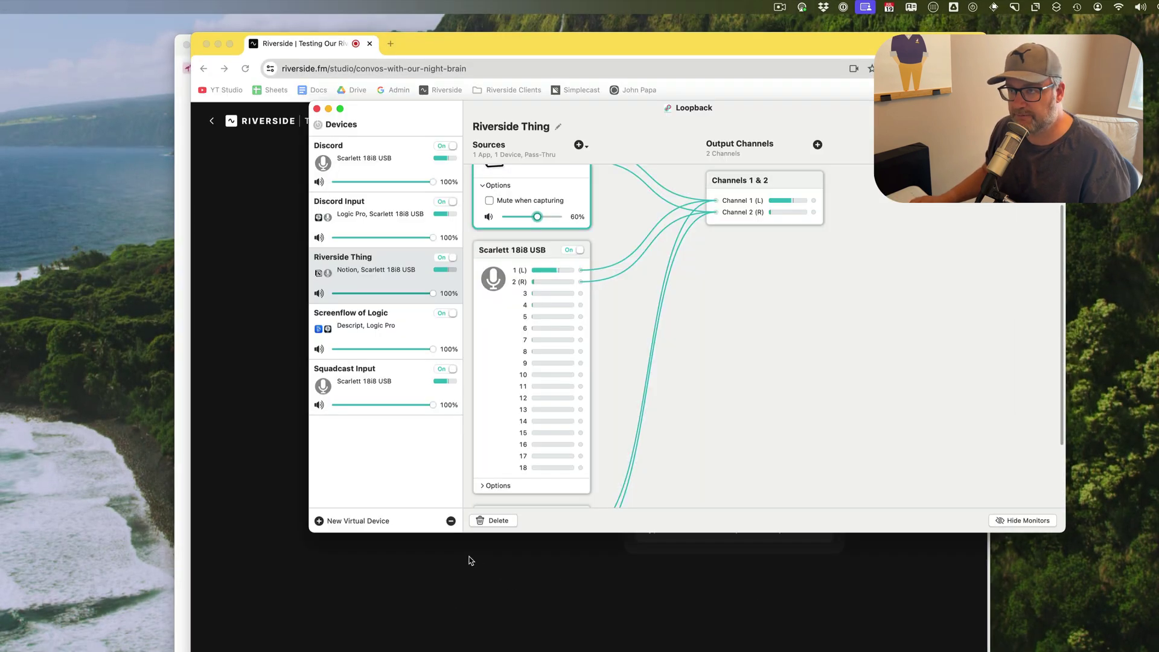
key("super+Tab")
key("super+Tab")
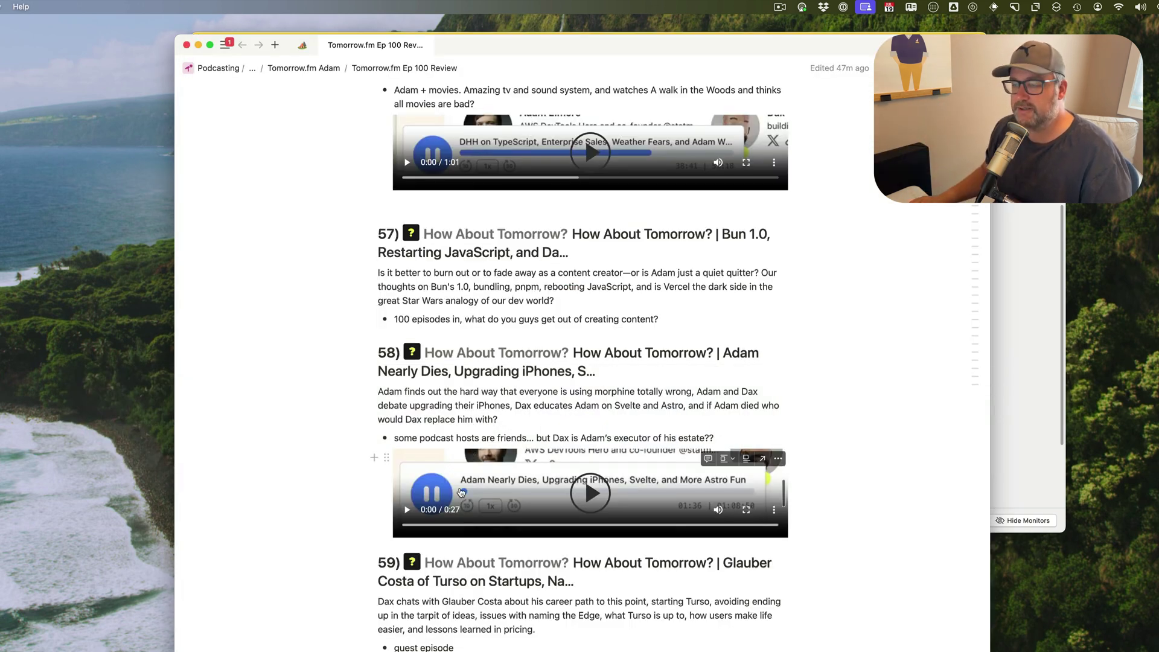
Scroll to episode 58 in the Notion notes and play its embedded 0:27 audio clip
scroll(346, 507, "down", 4)
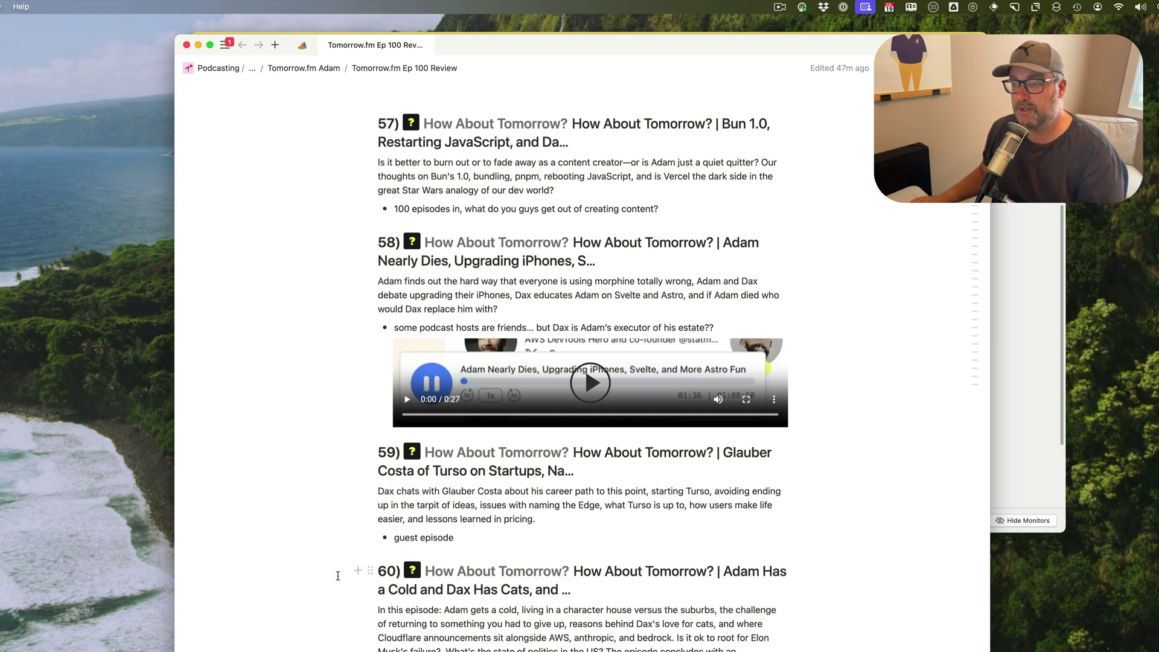
scroll(338, 575, "down", 2)
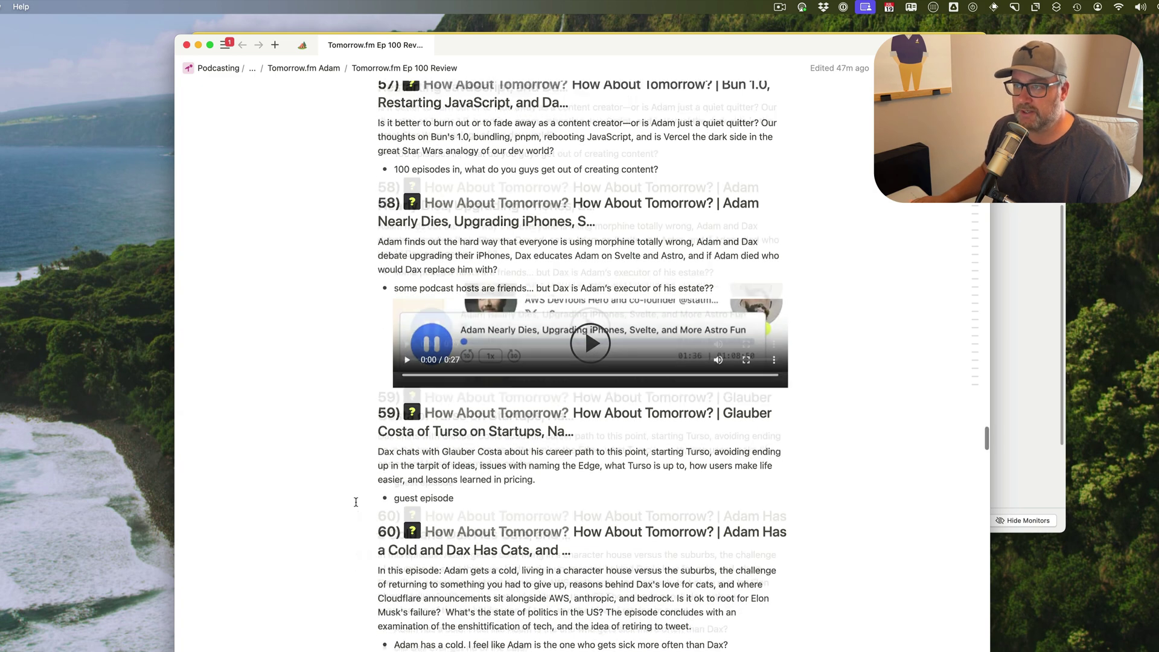
scroll(355, 502, "up", 2)
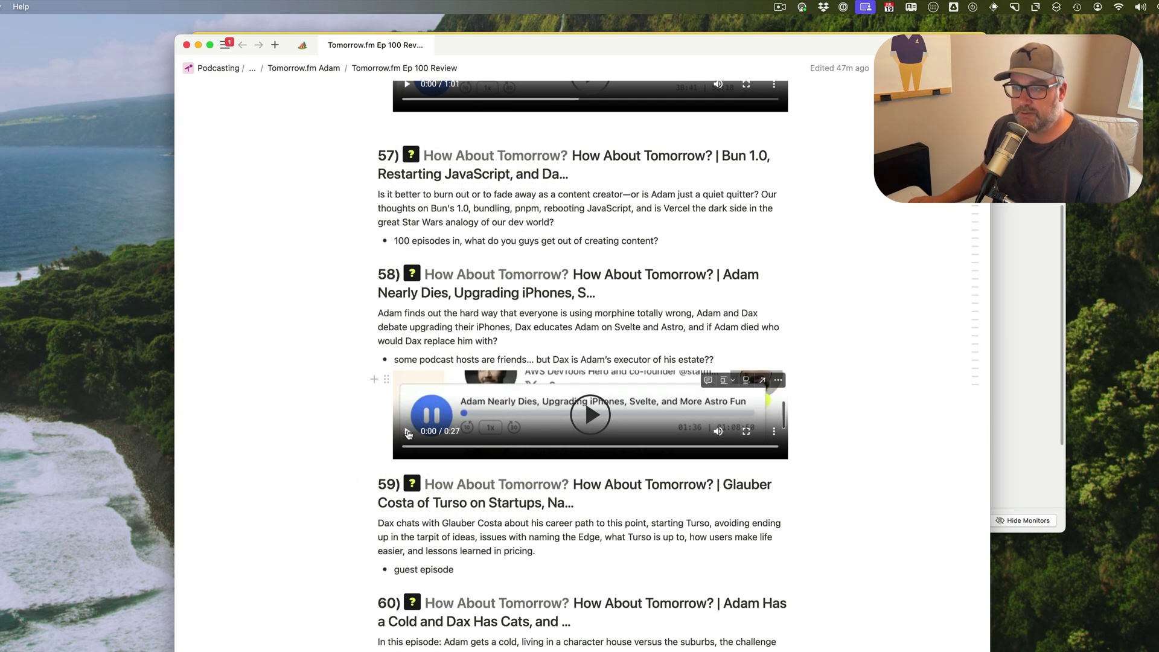
left_click(589, 415)
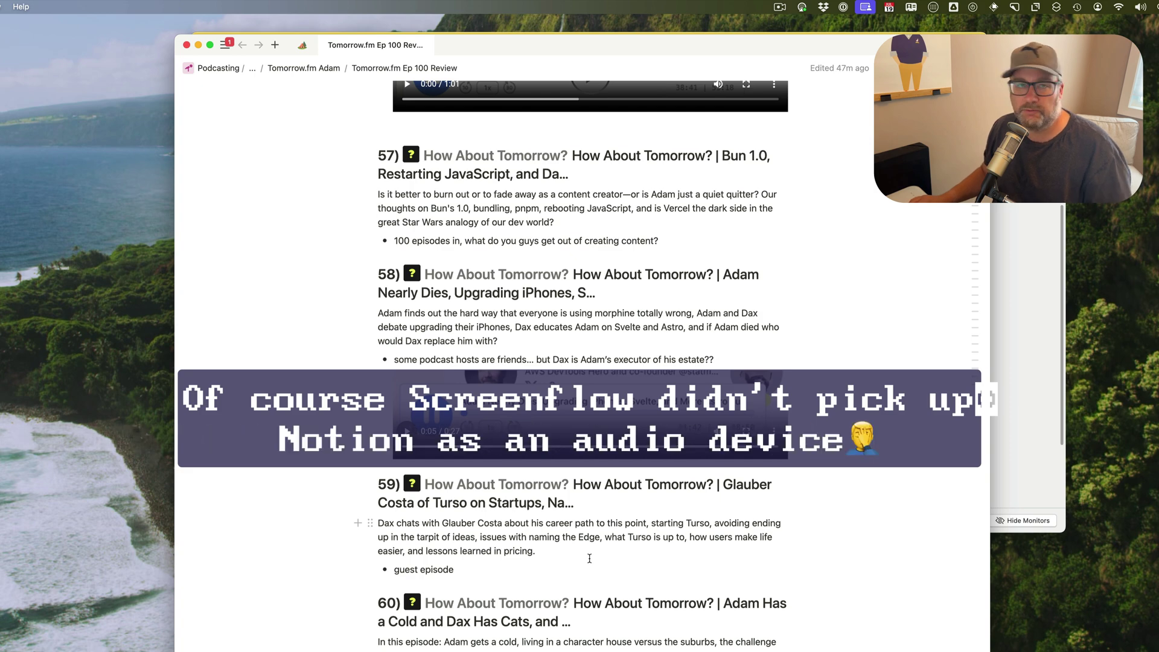